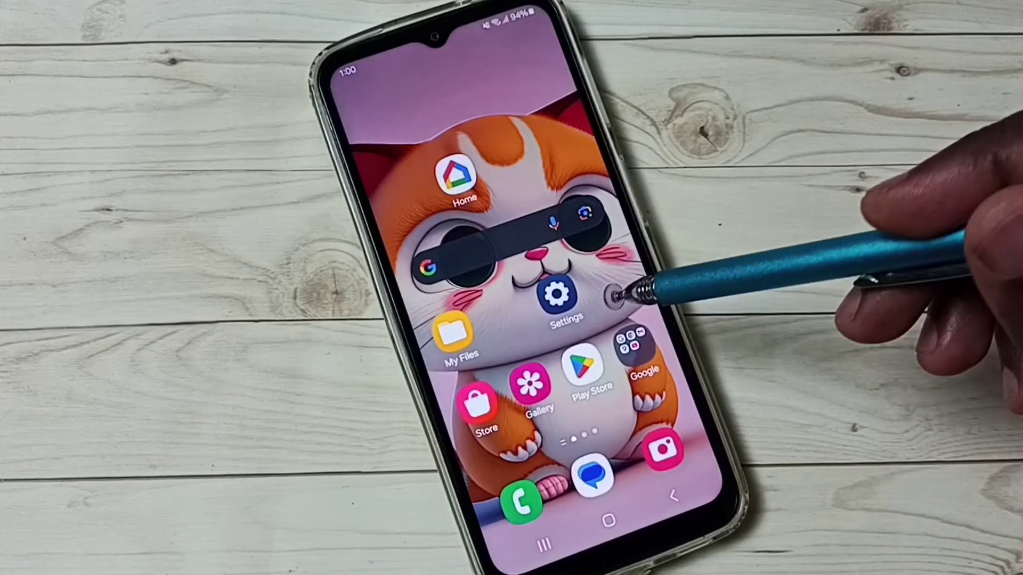
Go from the home screen to Settings > Security and privacy > More privacy settings.
click(559, 294)
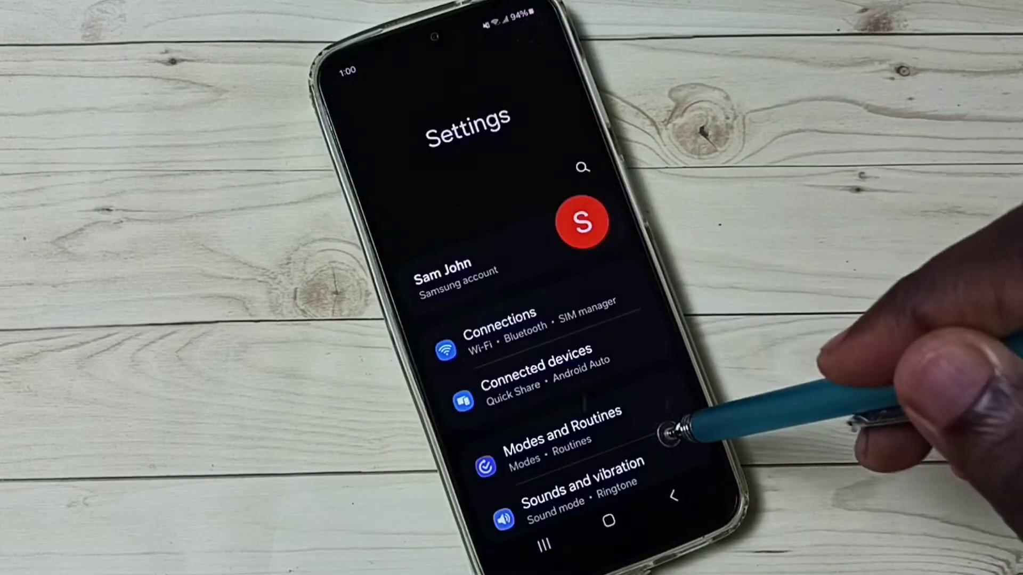
drag(662, 423, 589, 222)
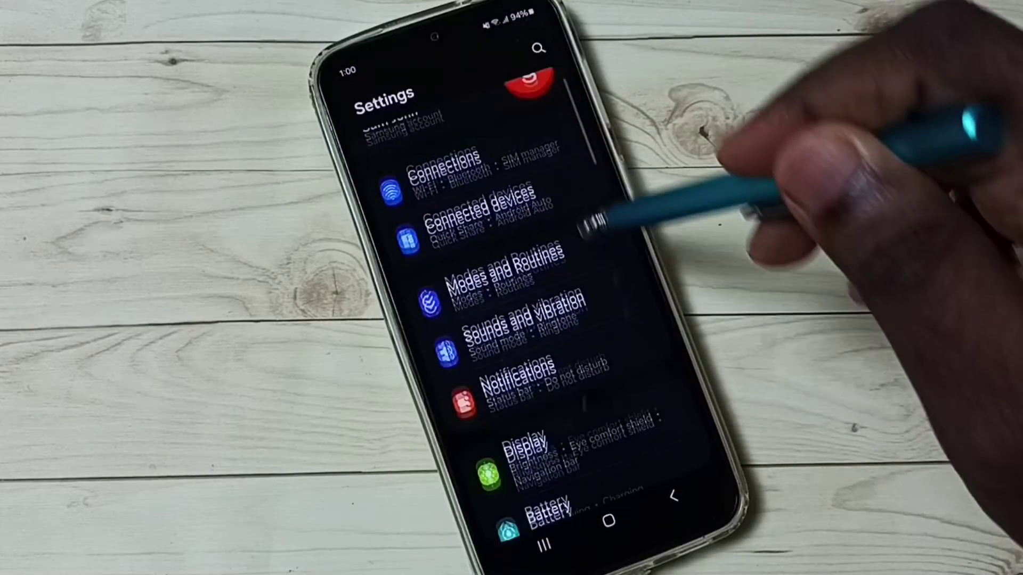
drag(624, 366, 530, 96)
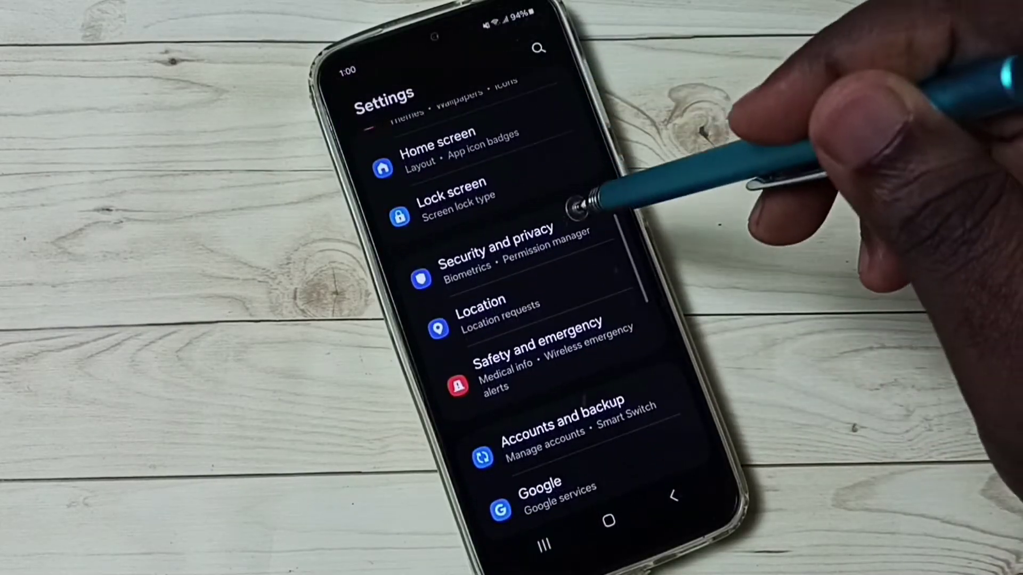
click(591, 220)
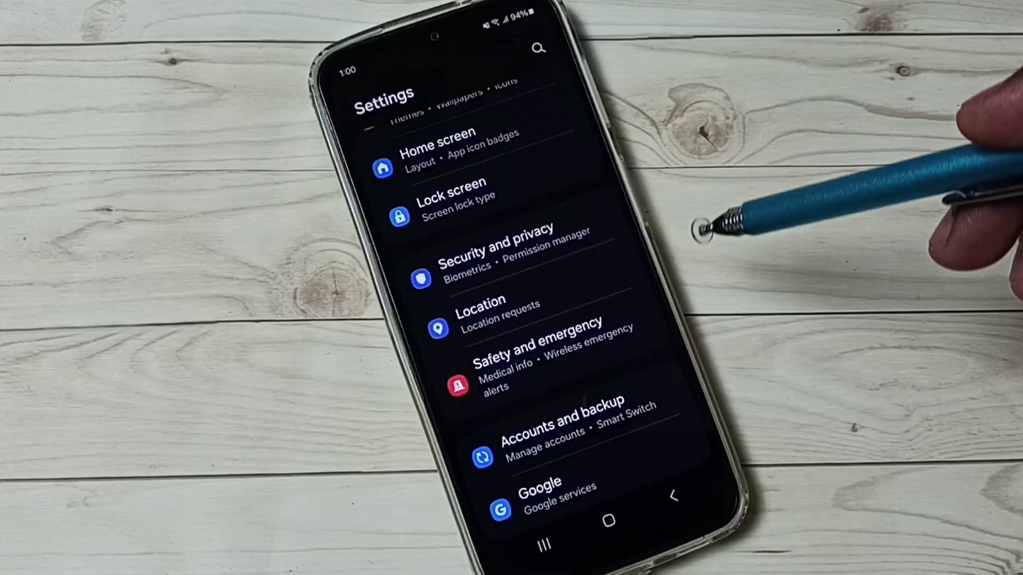
drag(662, 369, 599, 141)
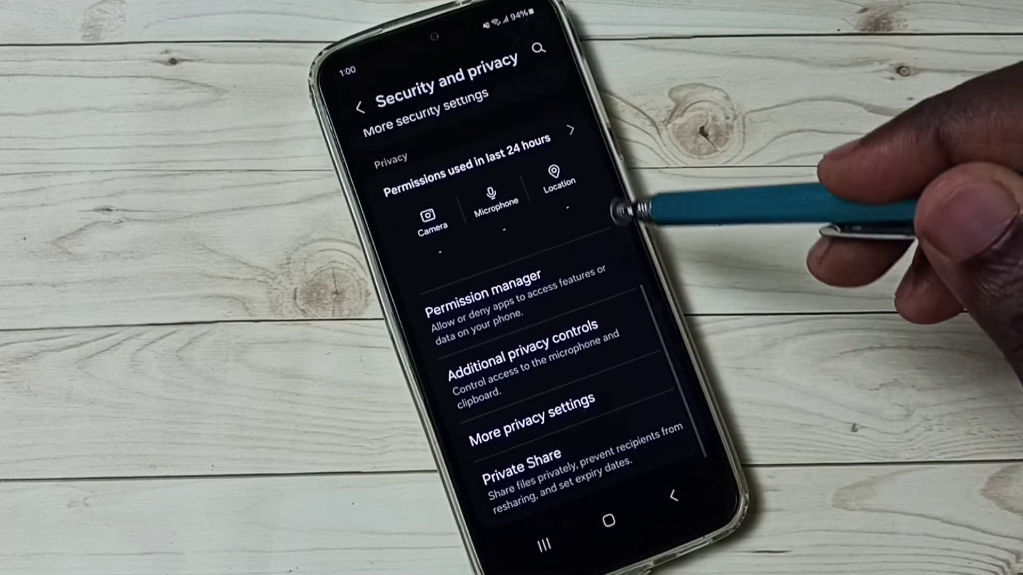
click(660, 371)
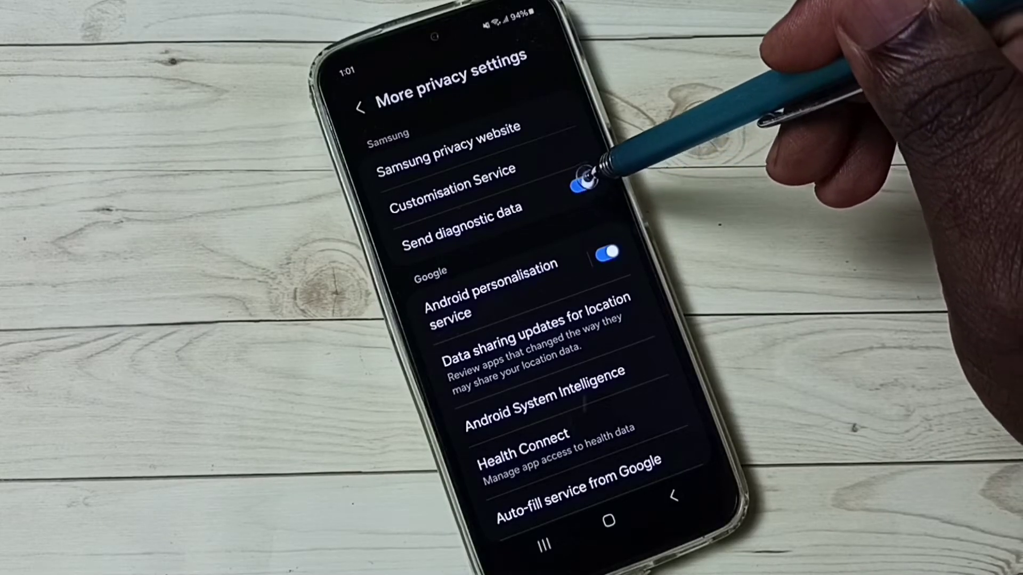
Withdraw consent under Send diagnostic data so no diagnostics go to Samsung.
click(595, 210)
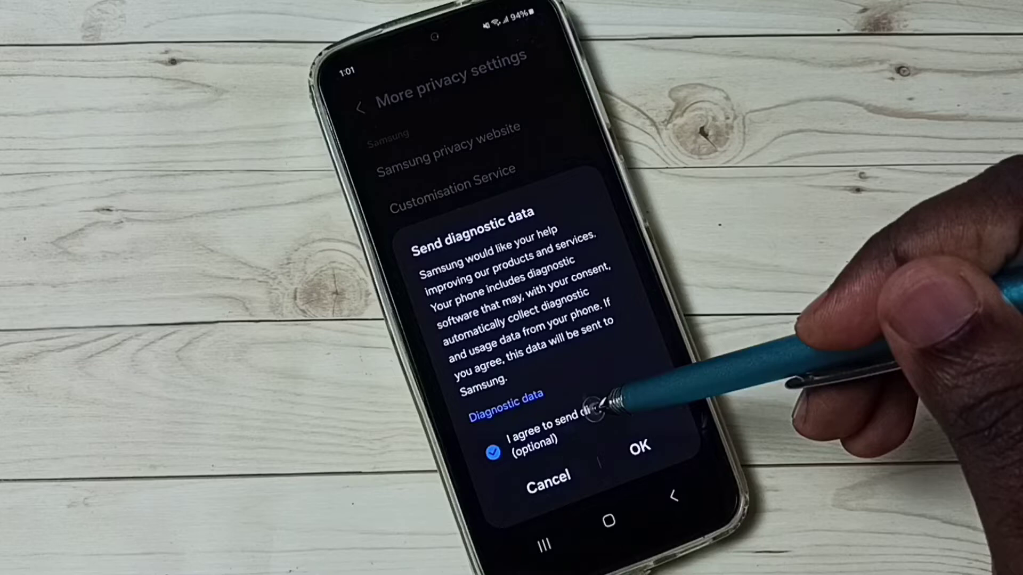
click(612, 403)
click(649, 446)
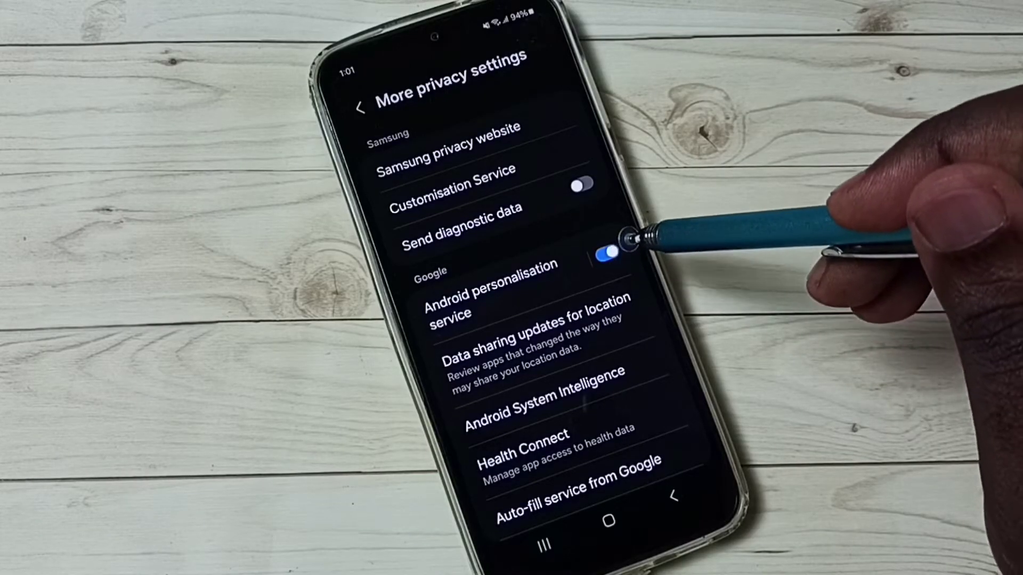
Switch the Android personalisation service toggle off on More privacy settings.
click(609, 255)
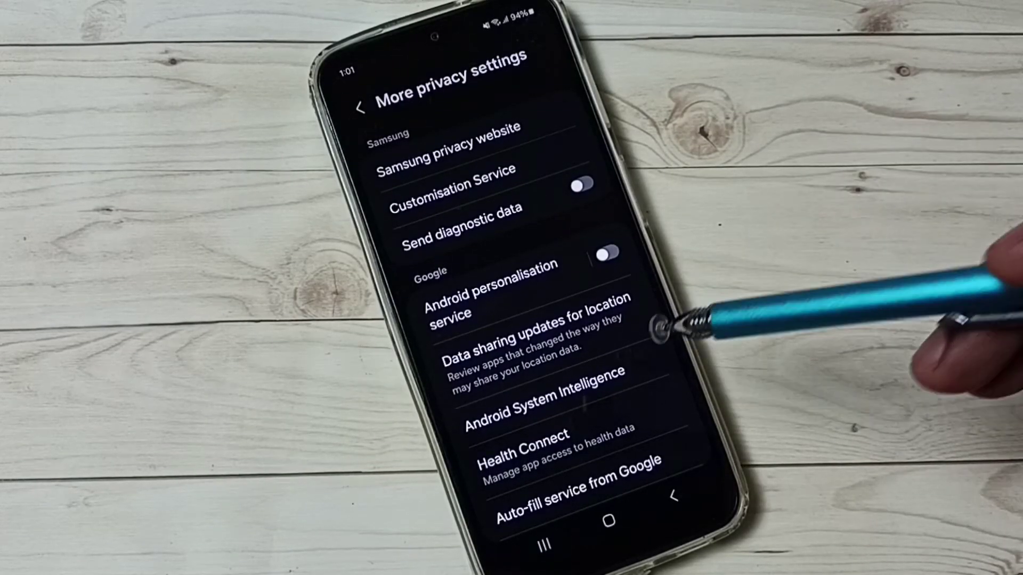
click(649, 366)
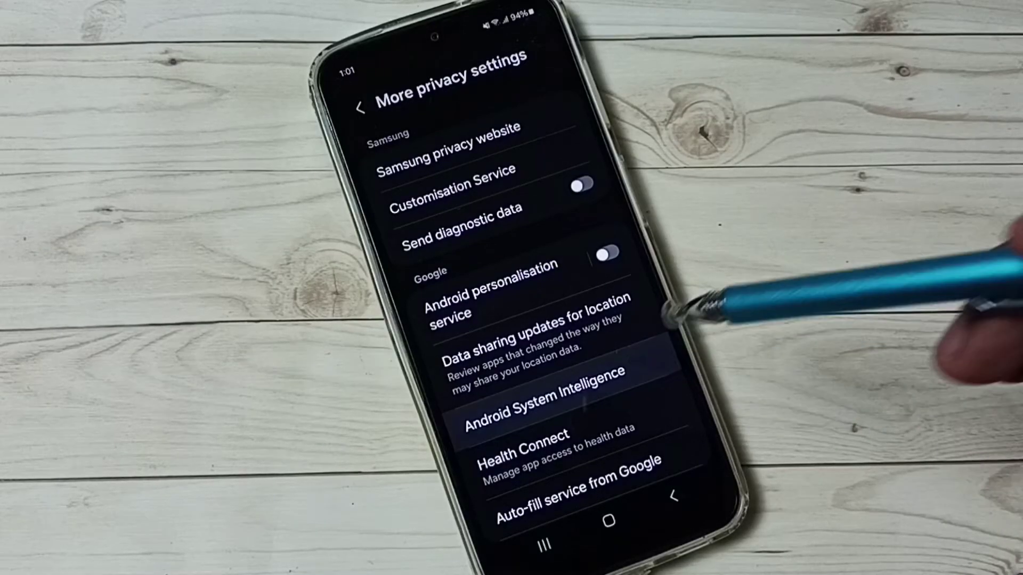
Clear Android System Intelligence data for the 'All time' range.
click(657, 385)
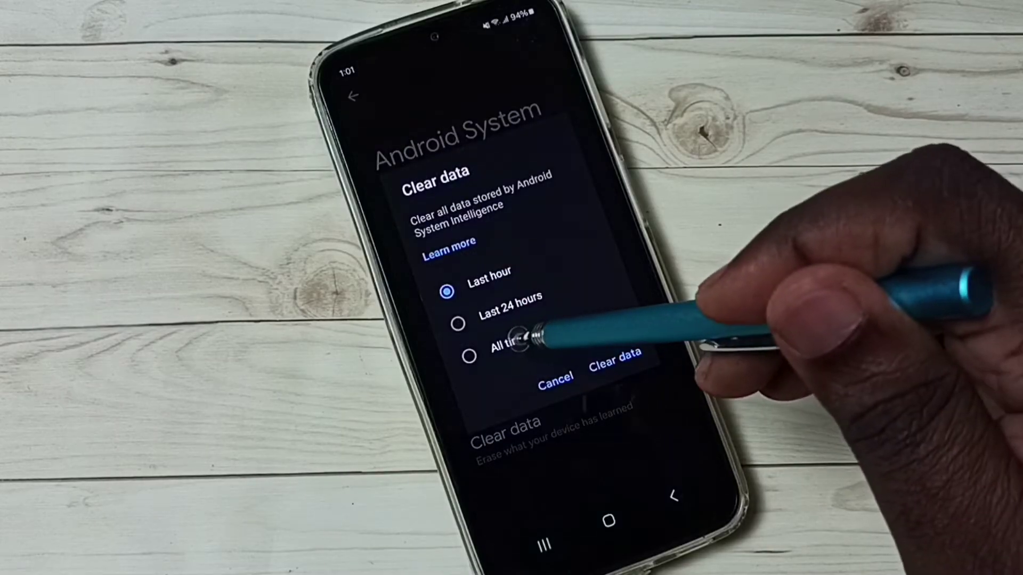
click(511, 342)
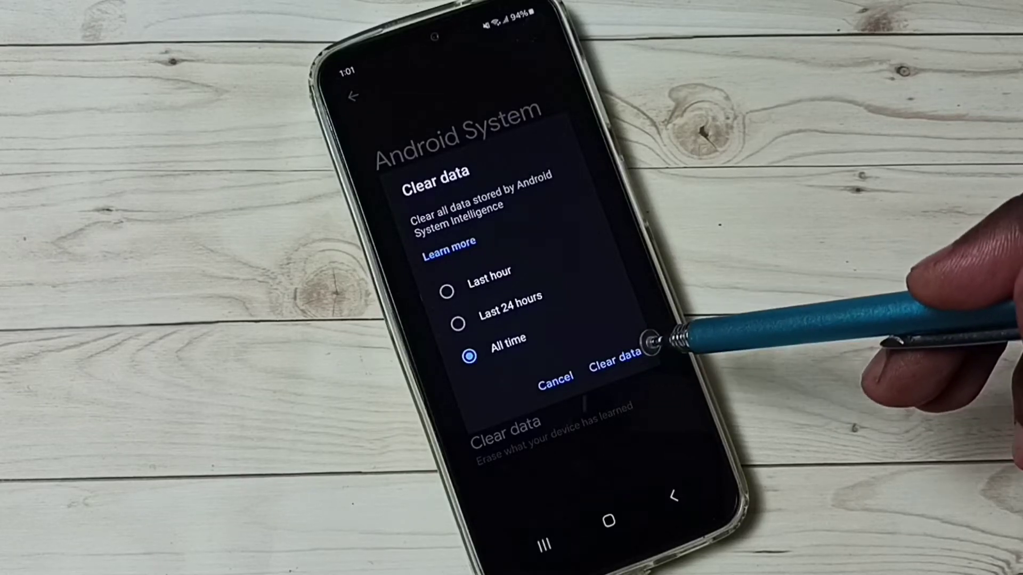
click(616, 361)
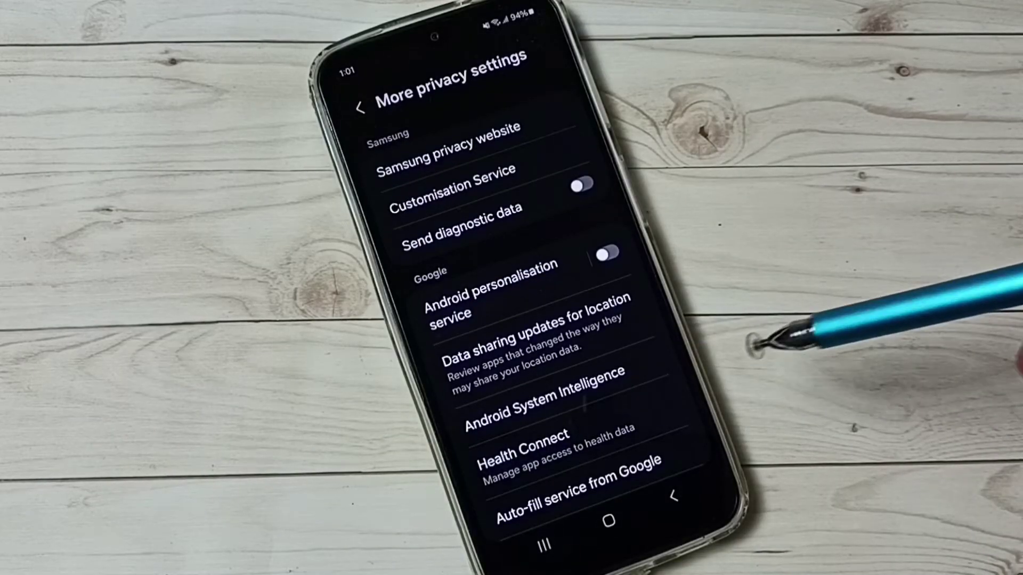
drag(651, 400, 599, 229)
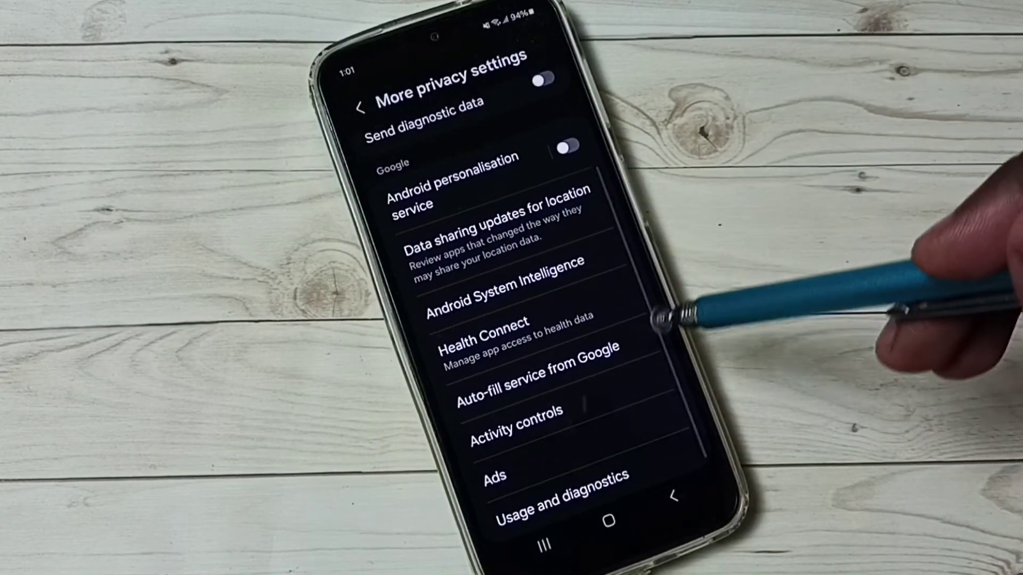
Review Google activity controls, confirming Timeline, YouTube History and Personalised ads are off.
click(651, 375)
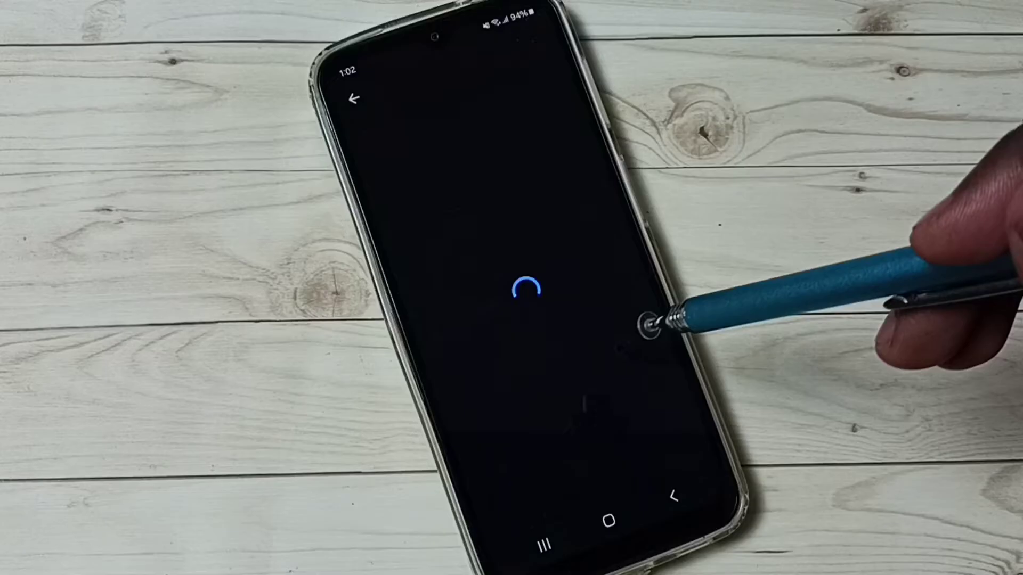
drag(662, 411, 560, 200)
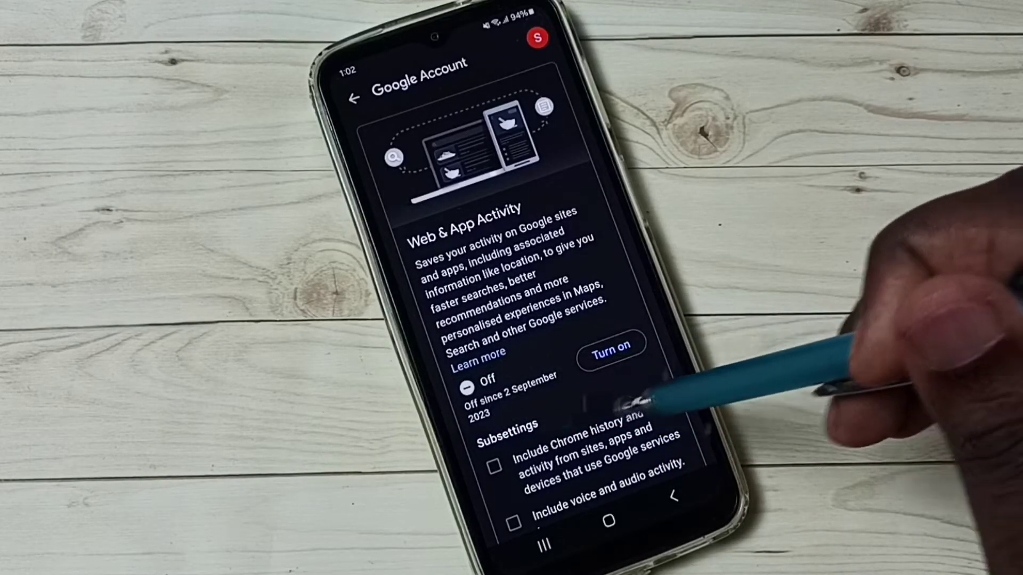
scroll(604, 434, down, 5)
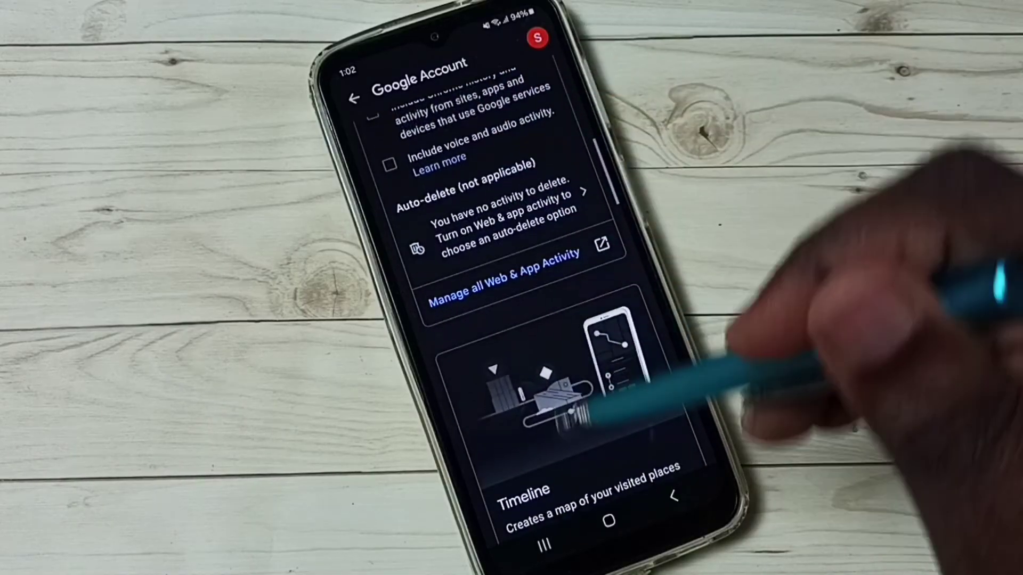
scroll(560, 415, down, 5)
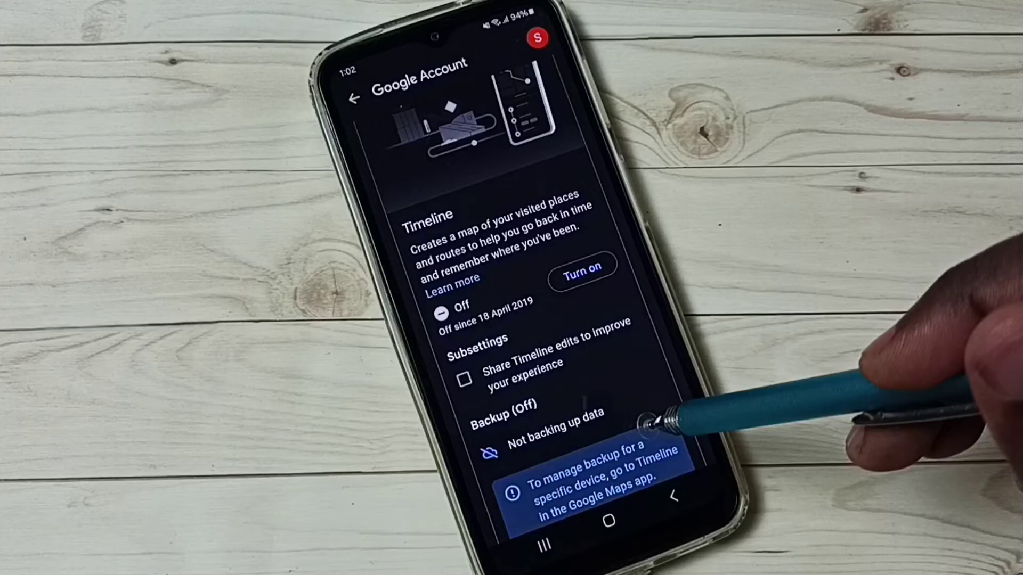
scroll(647, 422, down, 5)
scroll(639, 353, down, 5)
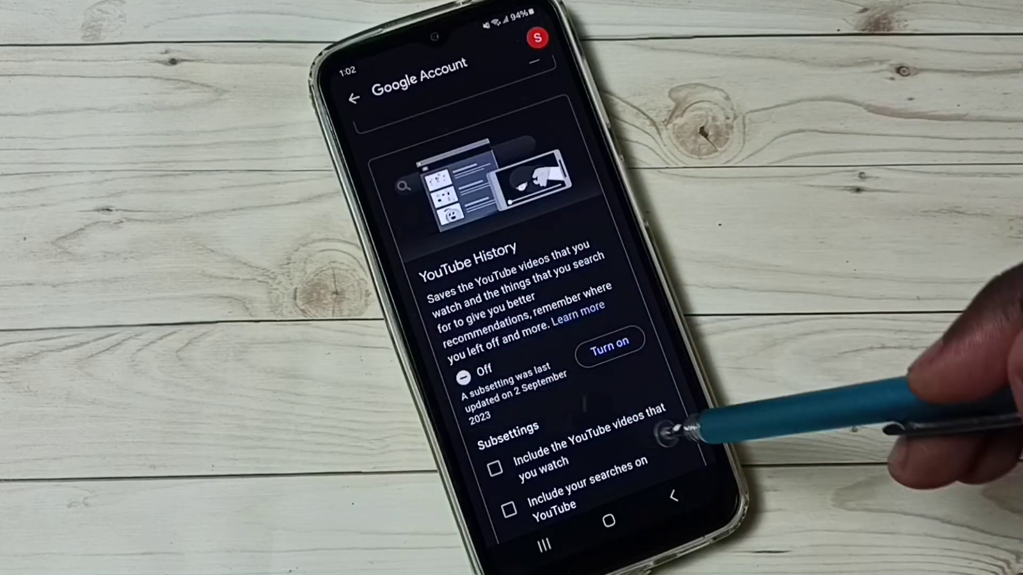
scroll(662, 423, down, 5)
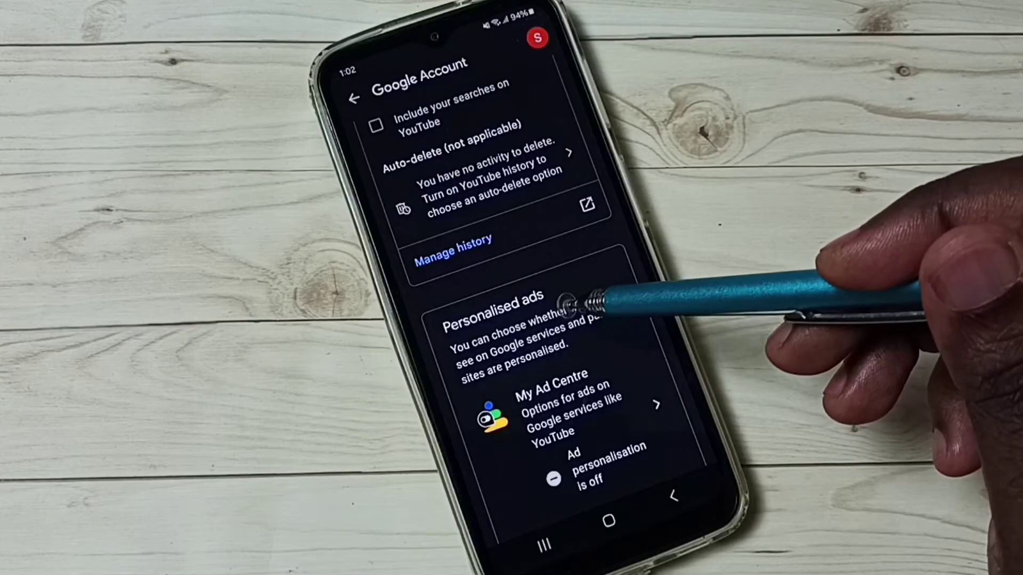
scroll(564, 304, down, 3)
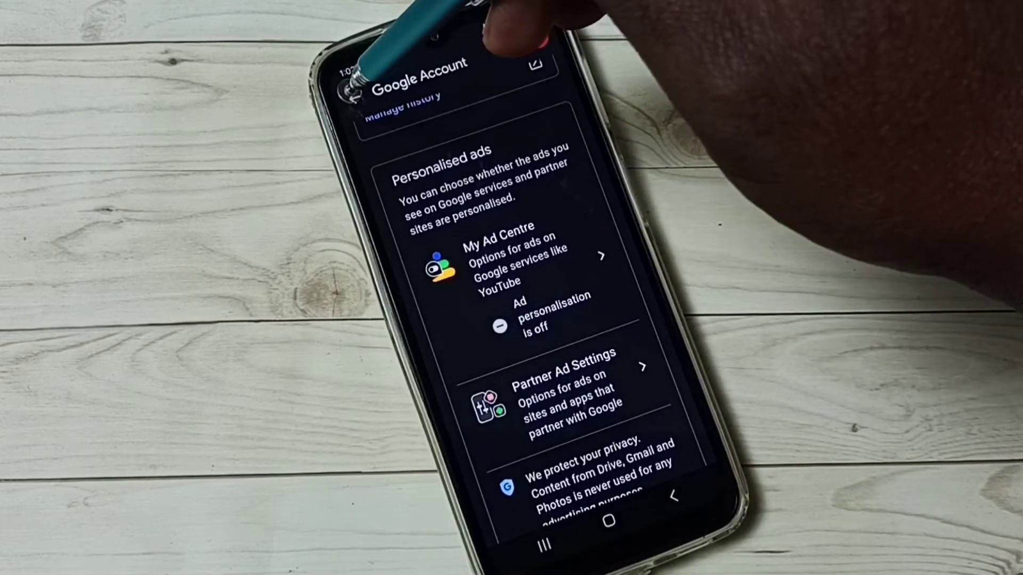
click(355, 98)
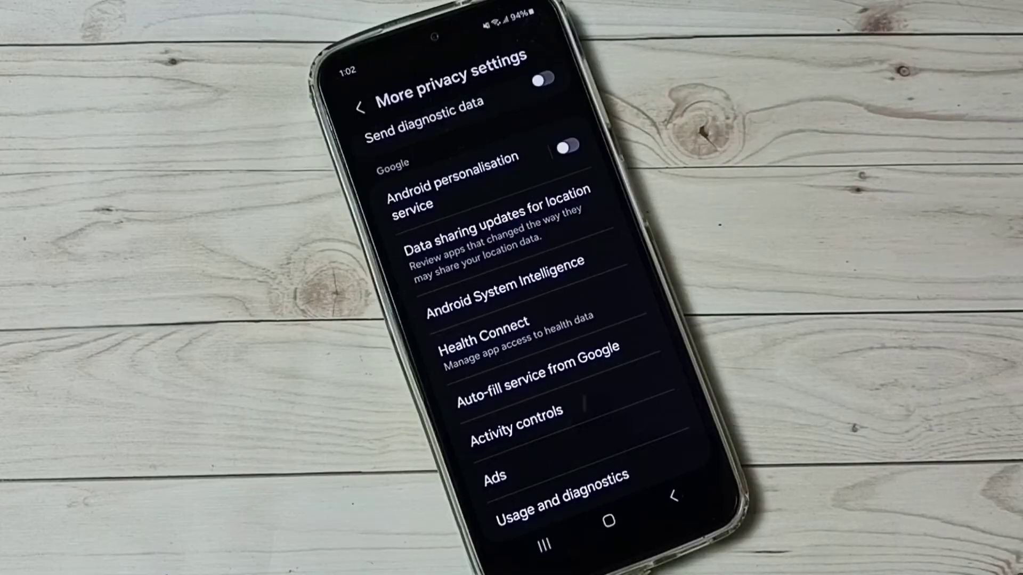
drag(685, 376, 589, 217)
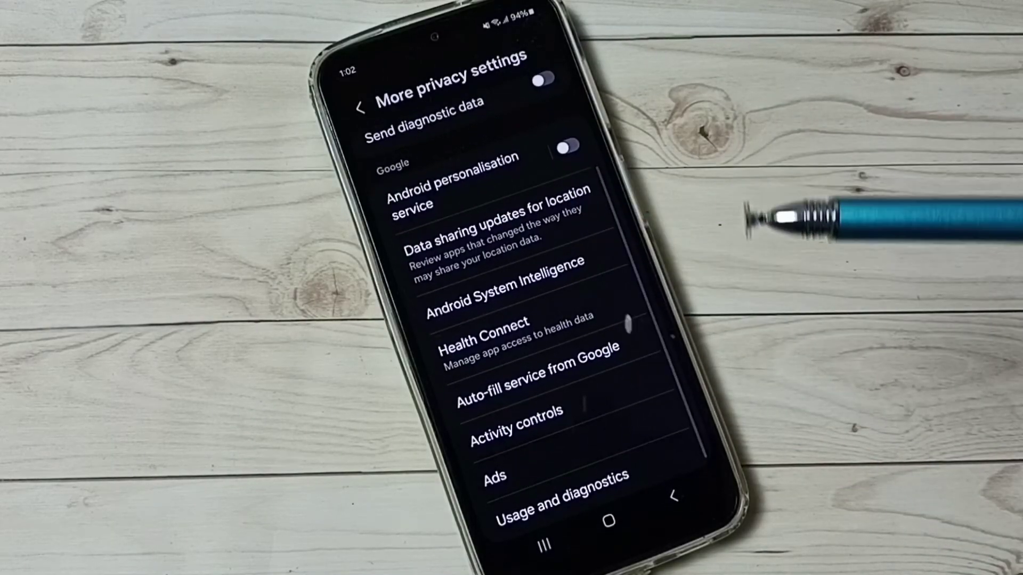
Reset the advertising ID on the Ads page and confirm generating a new one.
click(672, 412)
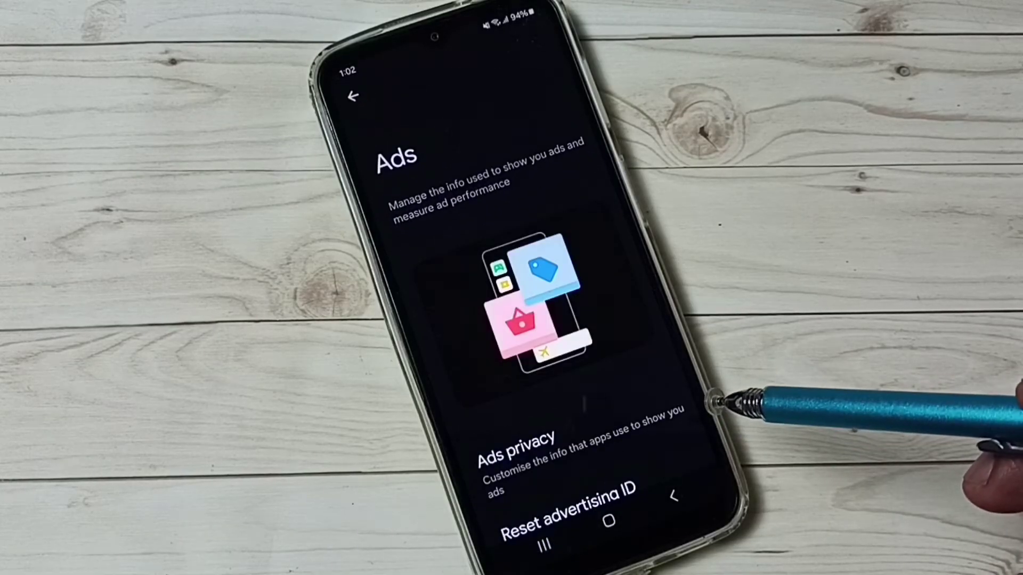
drag(660, 444, 536, 87)
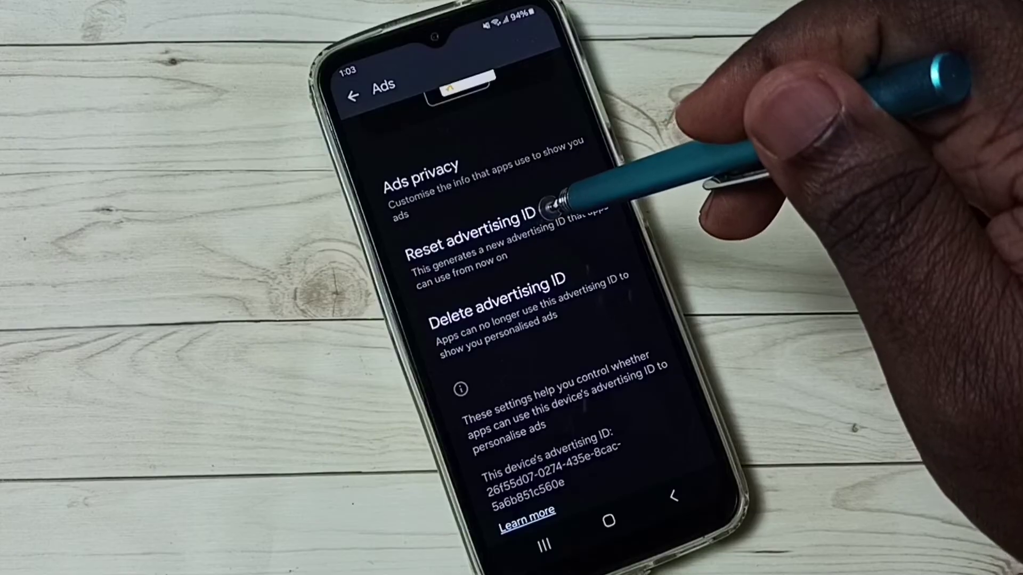
click(558, 210)
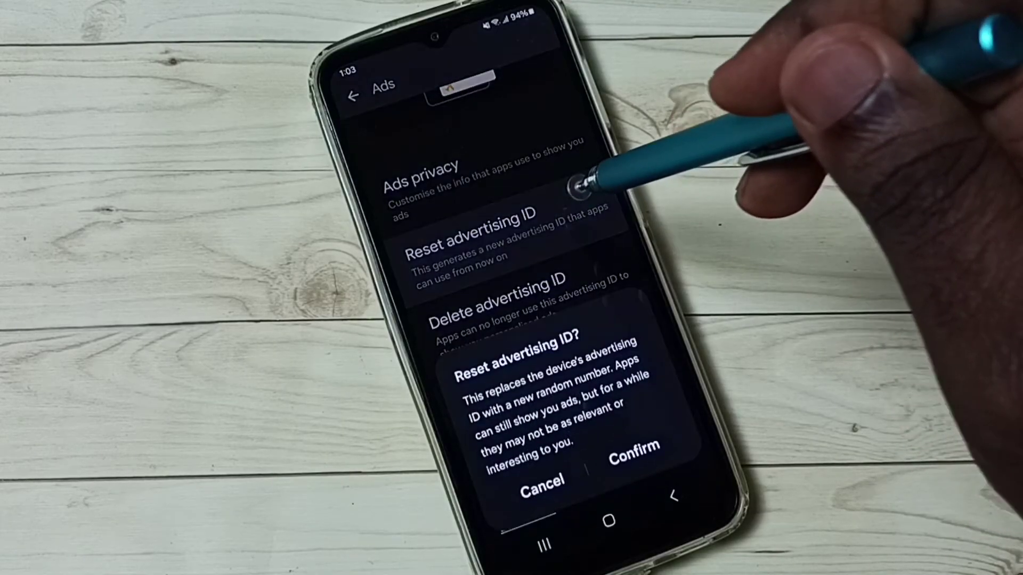
click(651, 446)
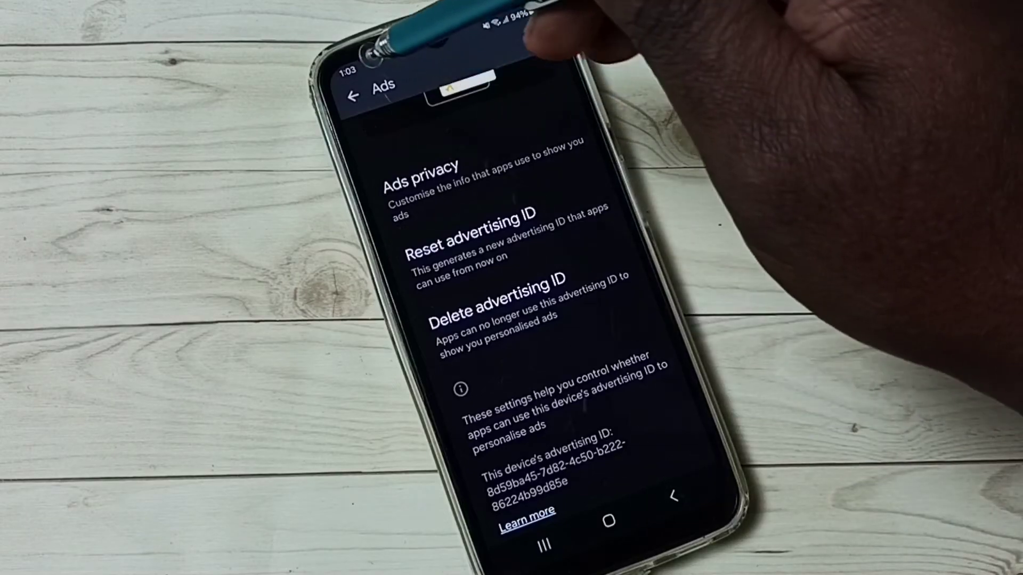
Switch off Usage and diagnostics and come back to More privacy settings.
click(352, 95)
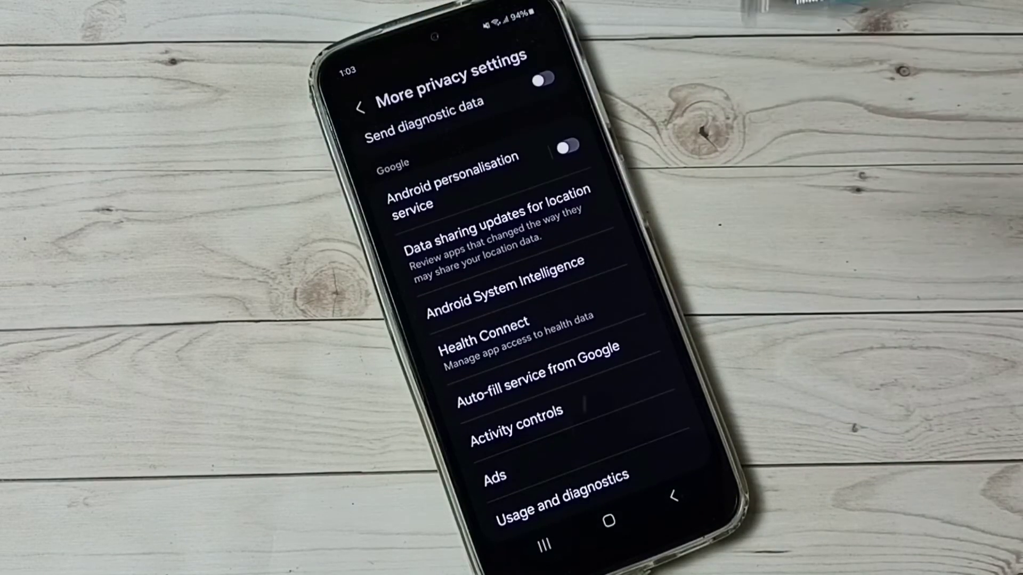
drag(628, 393, 598, 259)
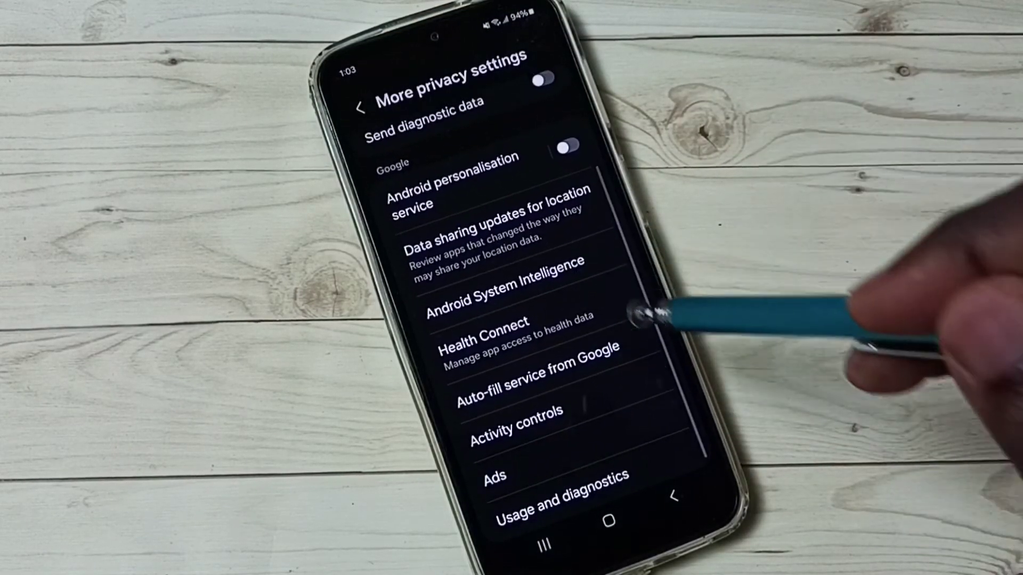
click(671, 471)
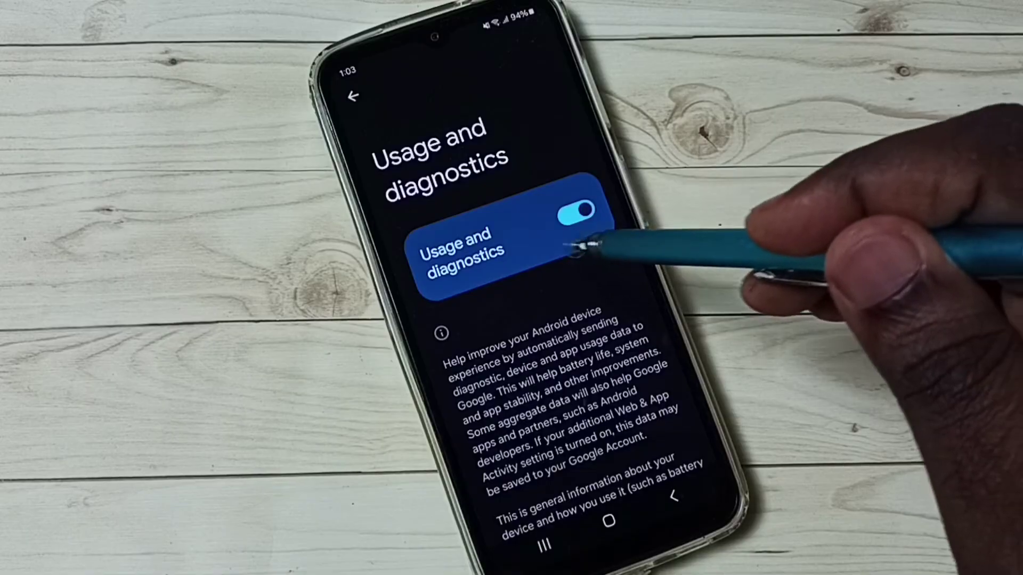
click(575, 213)
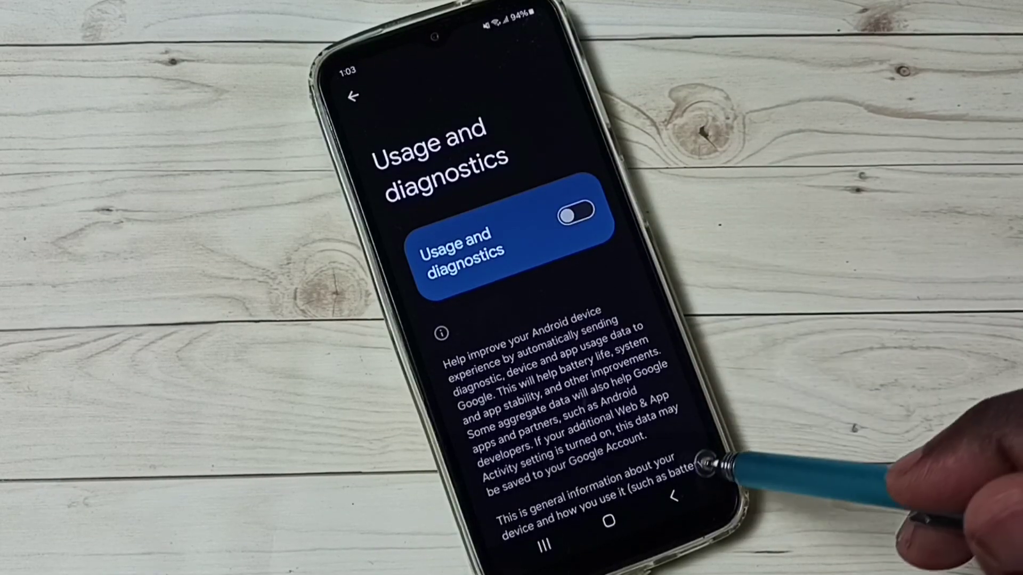
click(673, 496)
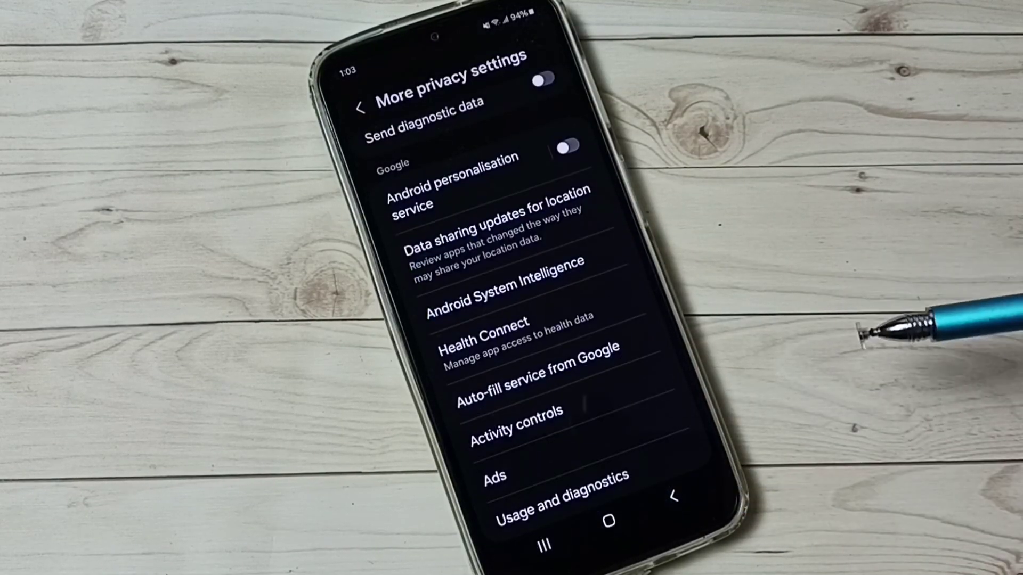